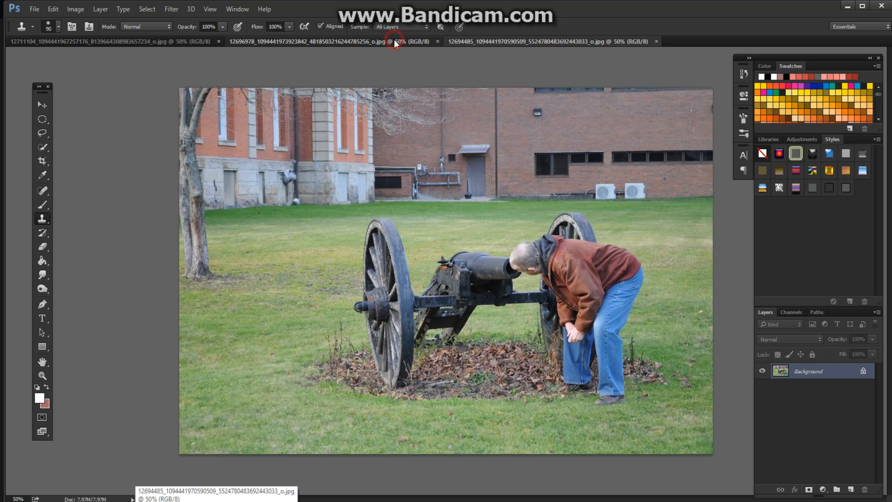
Step: Look through the three open photos of the man posing around the cannon
left_click(138, 42)
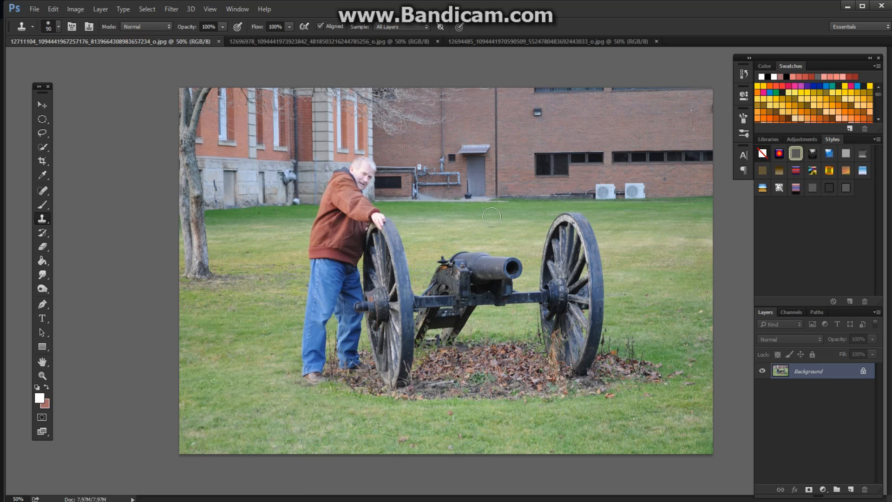
left_click(297, 43)
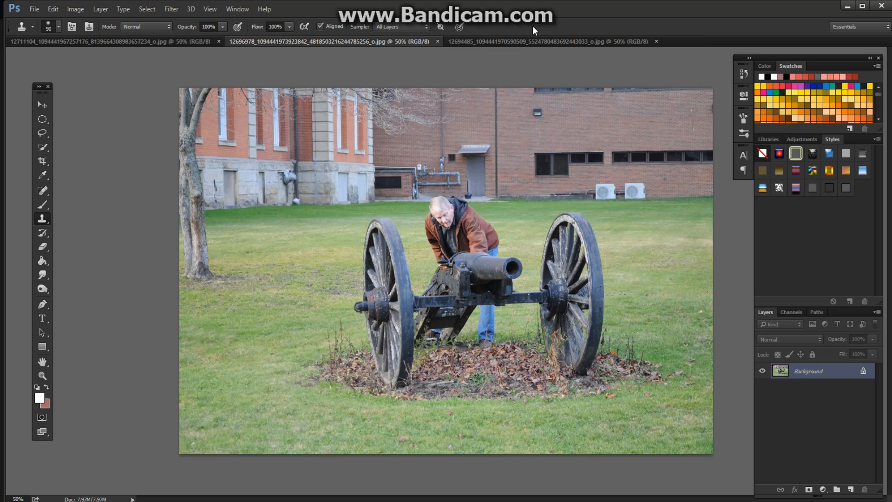
left_click(525, 43)
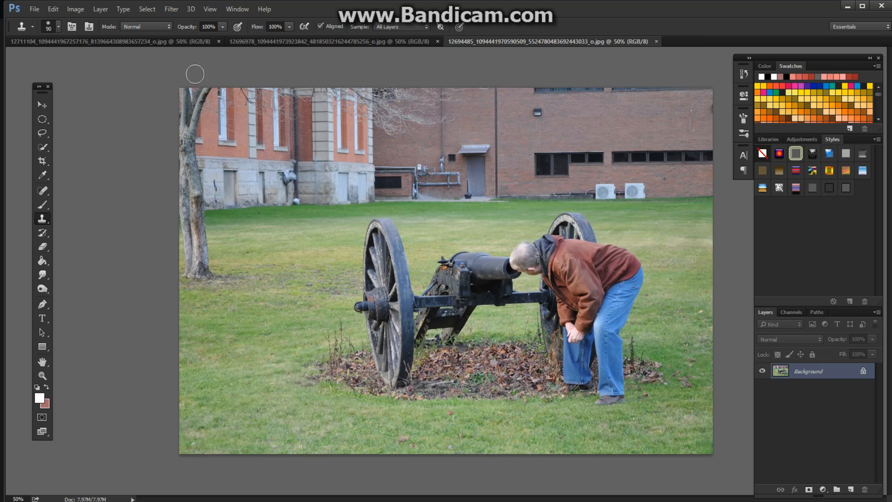
Step: Copy the photo of the man bending at the cannon's muzzle onto the photo of him behind the cannon as a new layer
left_click(42, 105)
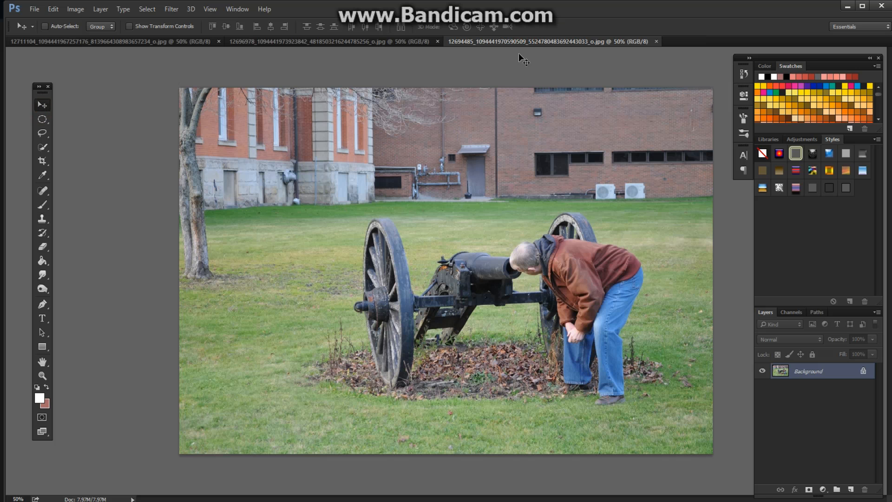
left_click_drag(518, 43, 354, 43)
left_click(336, 43)
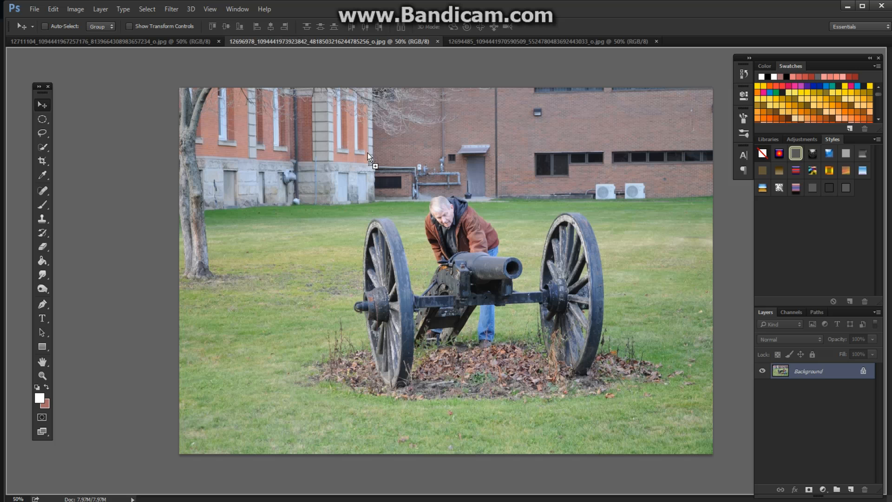
left_click_drag(368, 153, 368, 152)
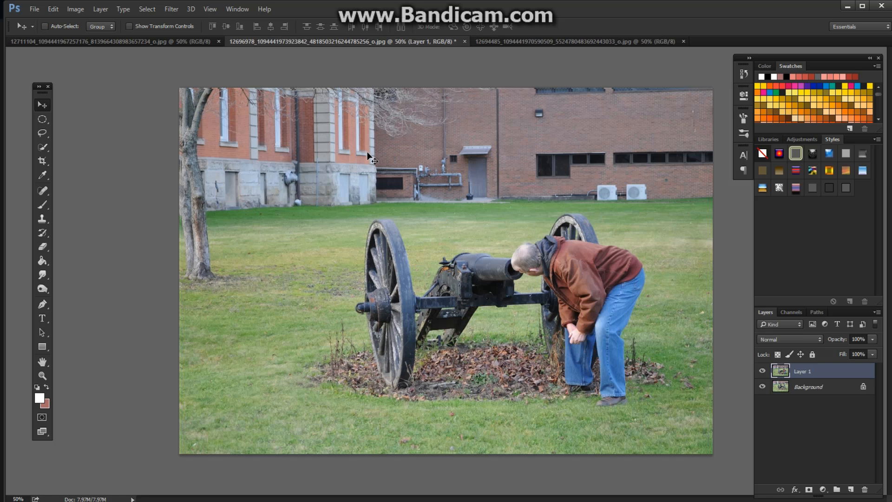
Step: Copy the photo of the man leaning on the wheel into the same document and position it over the other layers
left_click(142, 43)
left_click_drag(208, 123, 348, 191)
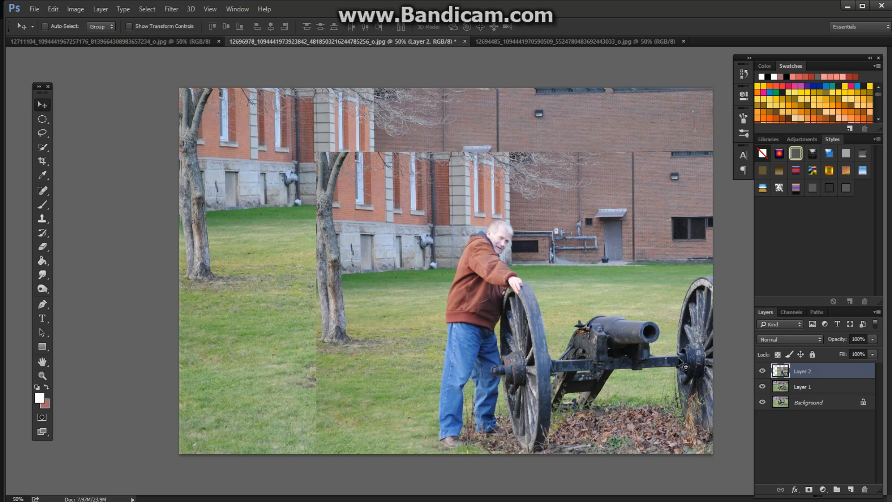
left_click_drag(432, 265, 321, 187)
left_click_drag(427, 255, 390, 259)
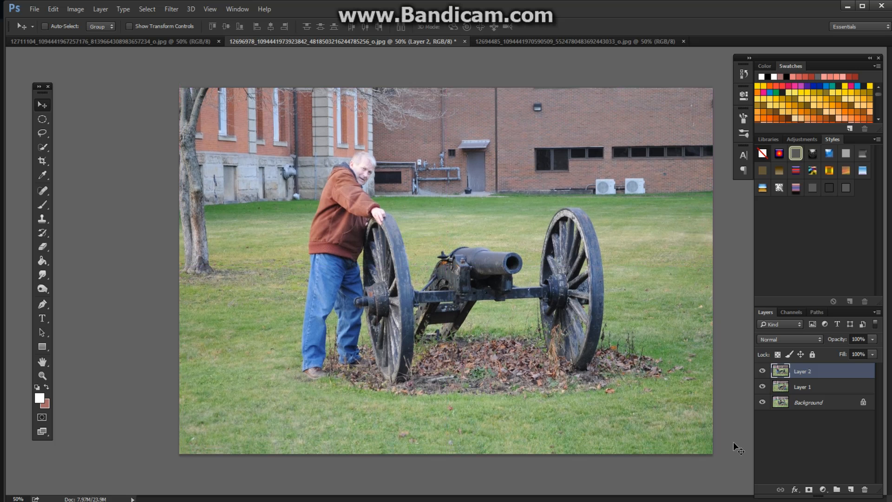
Step: Toggle the visibility of Layer 2 and Layer 1 to compare how the stacked photos line up
left_click(762, 371)
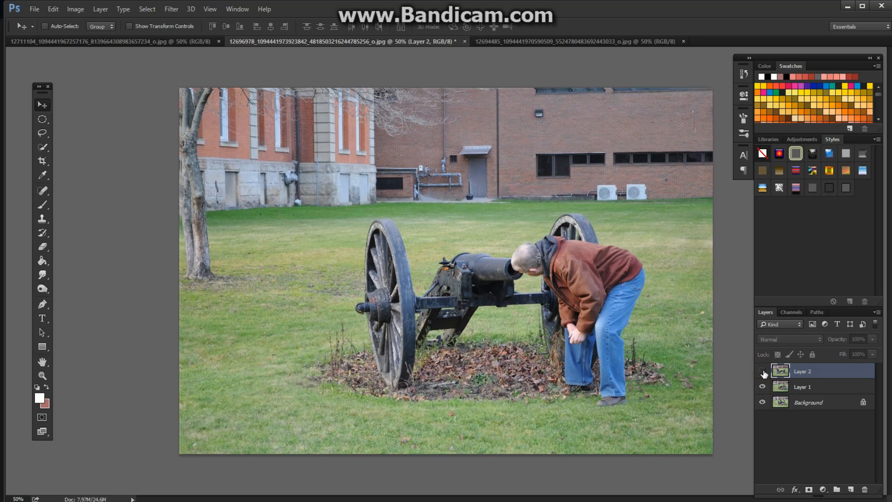
left_click(760, 391)
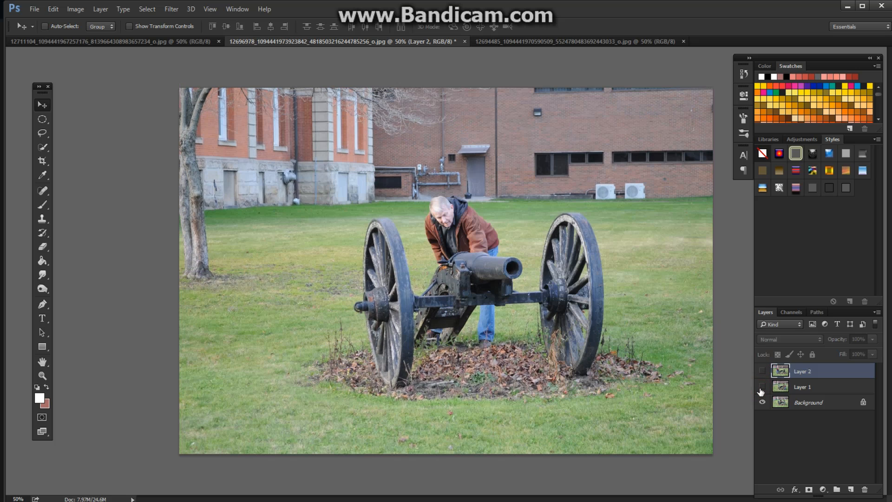
left_click(762, 387)
left_click(763, 372)
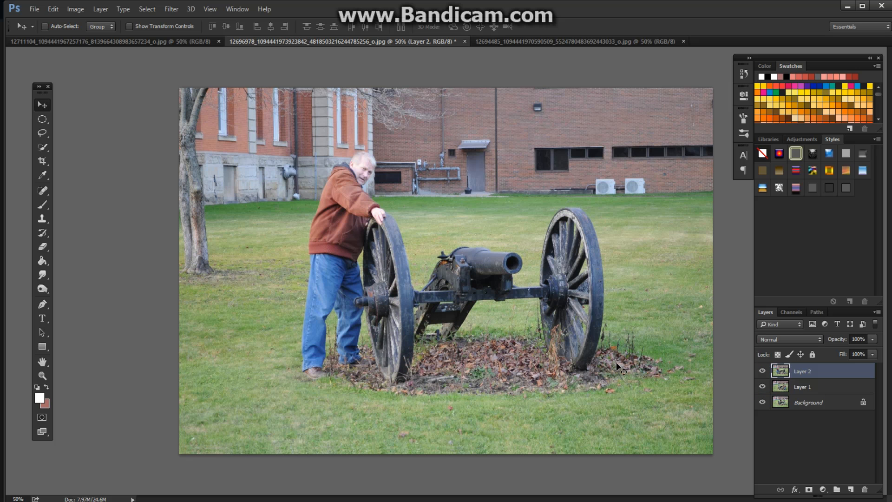
Step: Lower Layer 2's opacity to 57% and nudge it down and right until its cannon lines up with Layer 1
left_click_drag(835, 341, 816, 343)
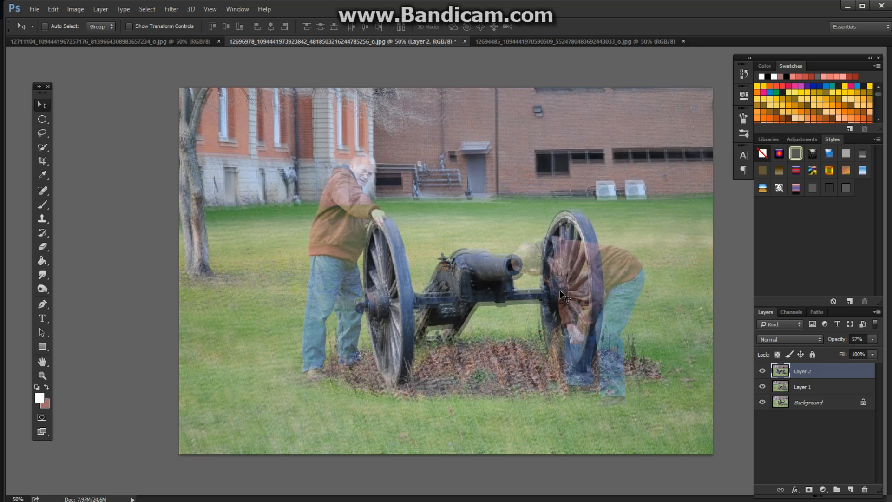
key("Down")
key("Down")
key("Down")
key("Down")
key("Down")
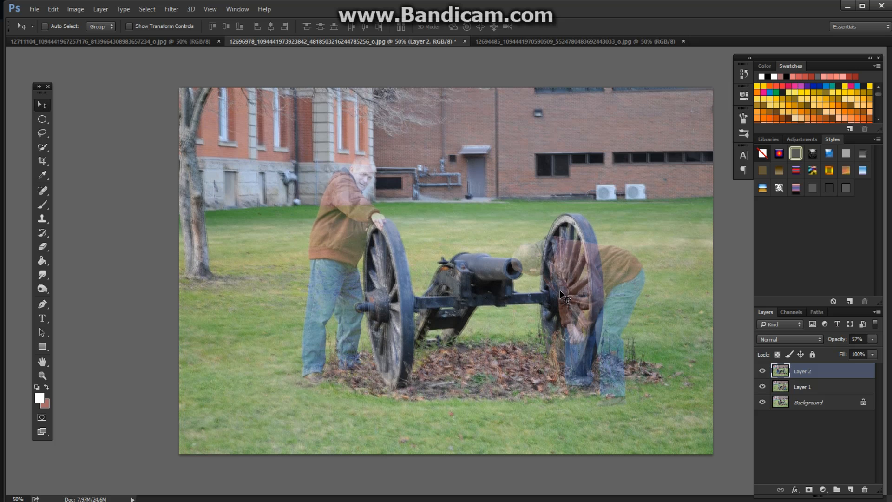
key("Down")
key("Down")
key("Down")
key("Down")
key("Right")
key("Right")
key("Right")
key("Right")
key("Right")
key("Down")
key("Down")
key("Down")
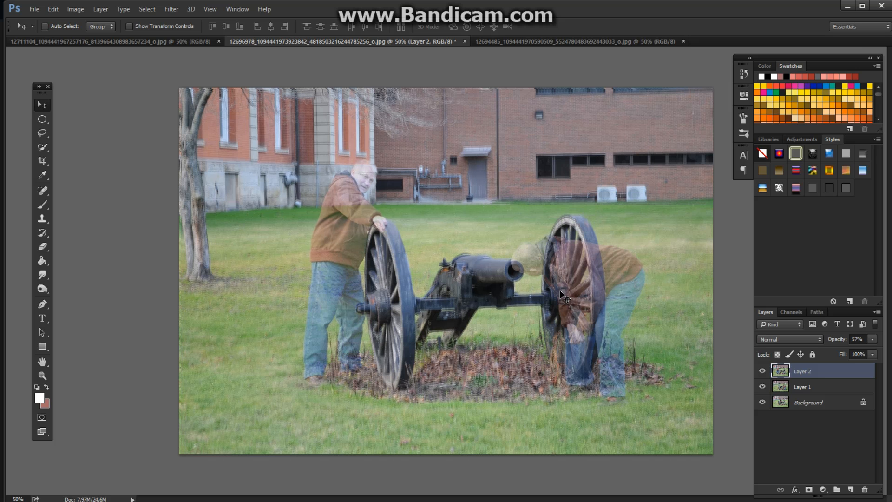
key("Up")
key("Up")
key("Up")
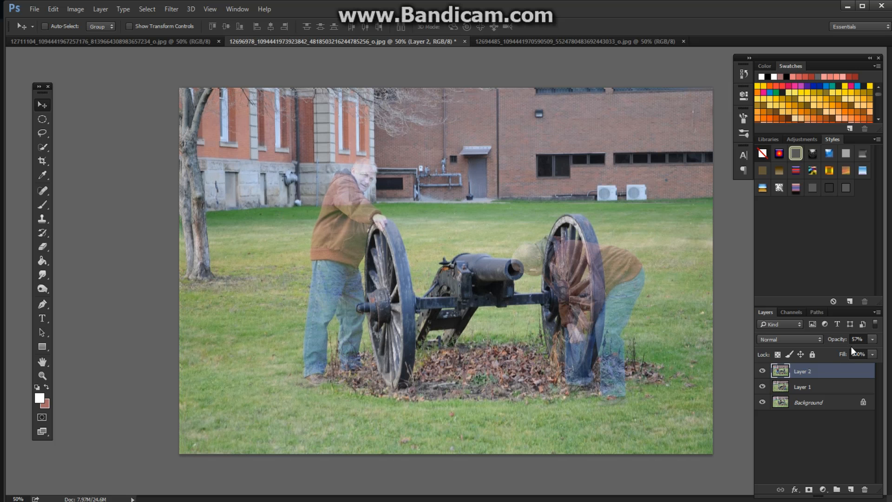
Step: Restore Layer 2's opacity to 100% and hide the layer
left_click_drag(836, 339, 860, 340)
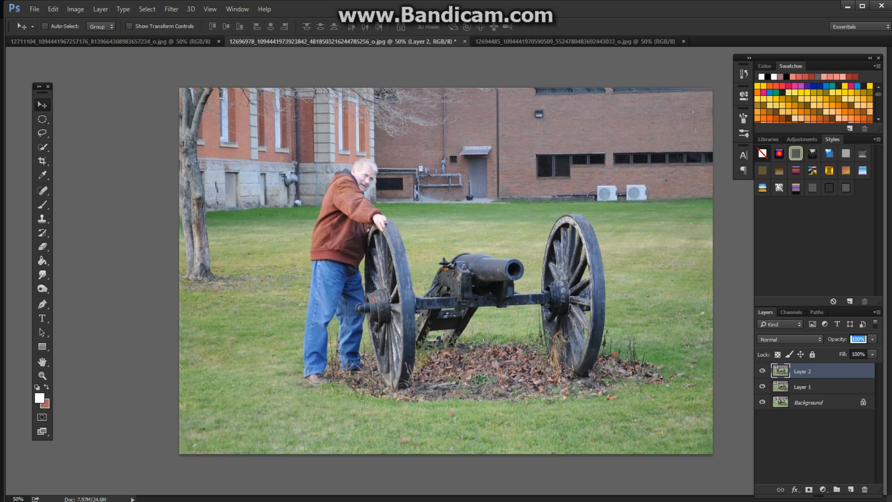
left_click(762, 371)
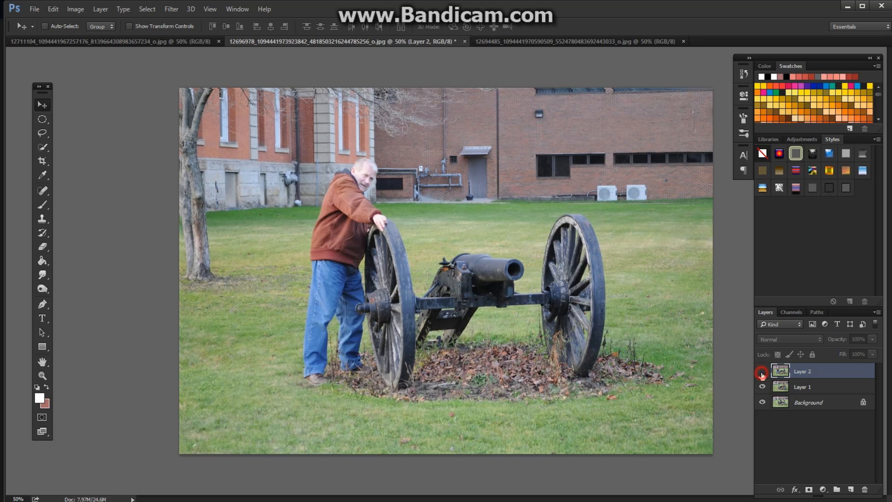
Step: Make Layer 1 semi-transparent, then unlock the Background layer and shift it so its cannon lines up with Layer 1
left_click(780, 388)
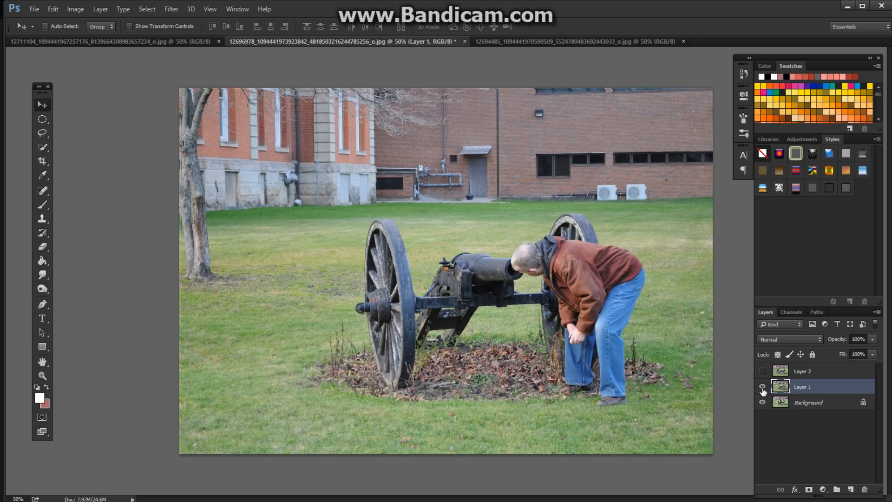
left_click(762, 387)
left_click(762, 387)
left_click_drag(837, 343, 820, 352)
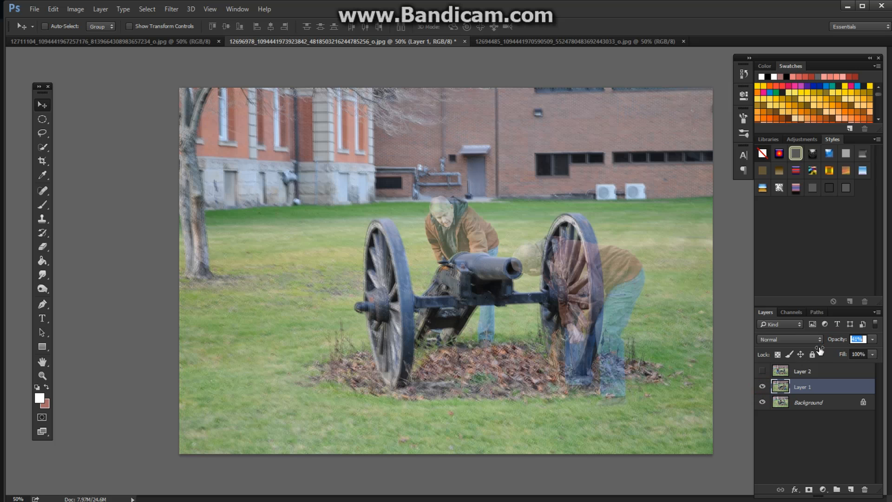
left_click(811, 403)
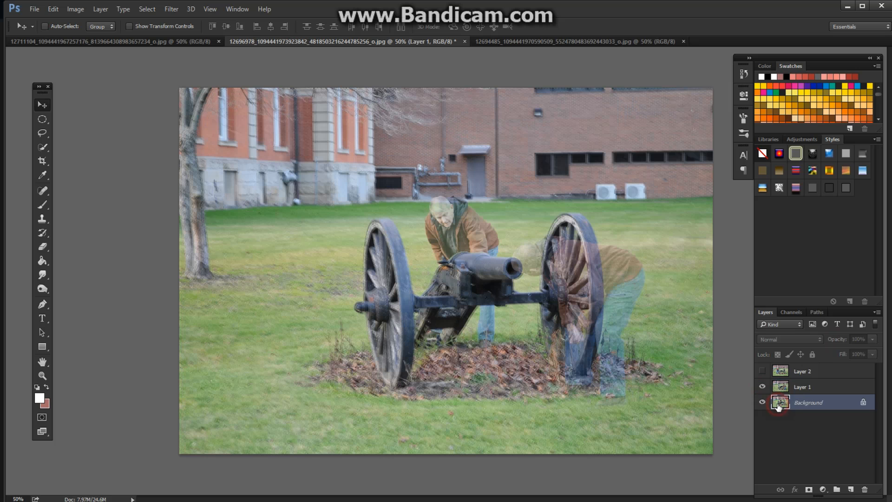
left_click(862, 404)
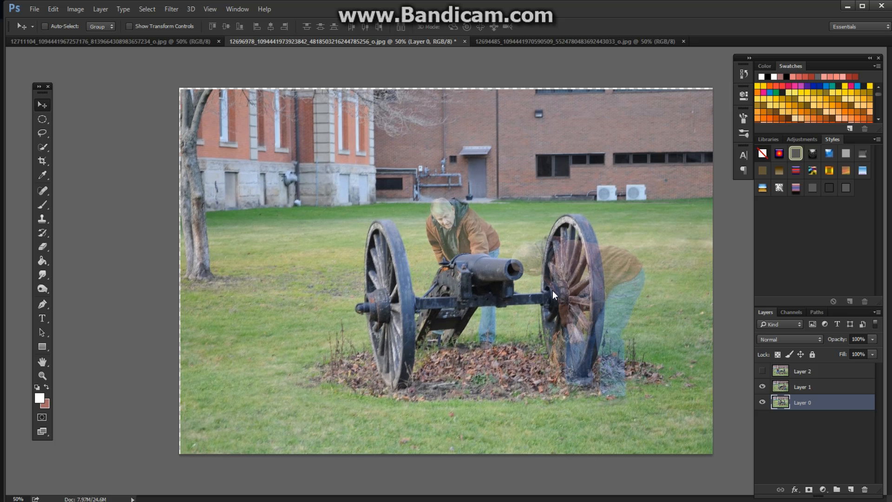
Step: Restore Layer 1's opacity to 100% and show Layer 2 again
left_click(834, 339)
left_click(763, 371)
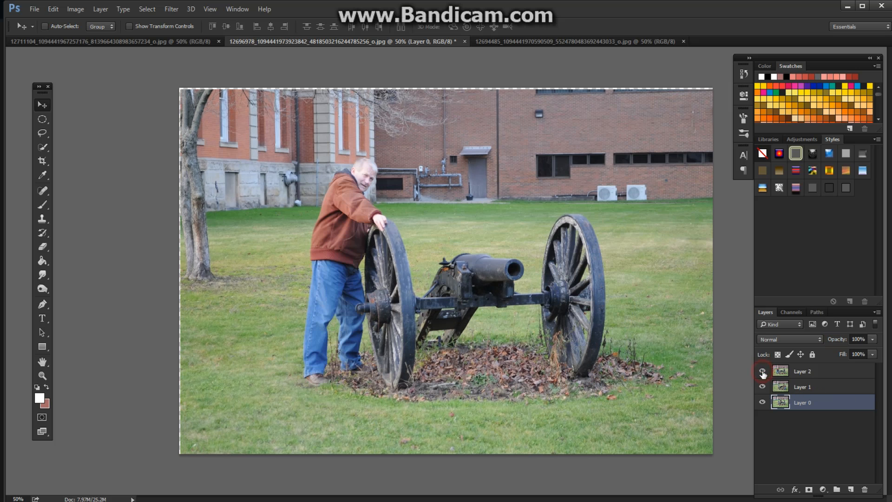
left_click(800, 403)
Step: Add a white layer mask to Layer 1 and another to Layer 2
left_click(817, 387)
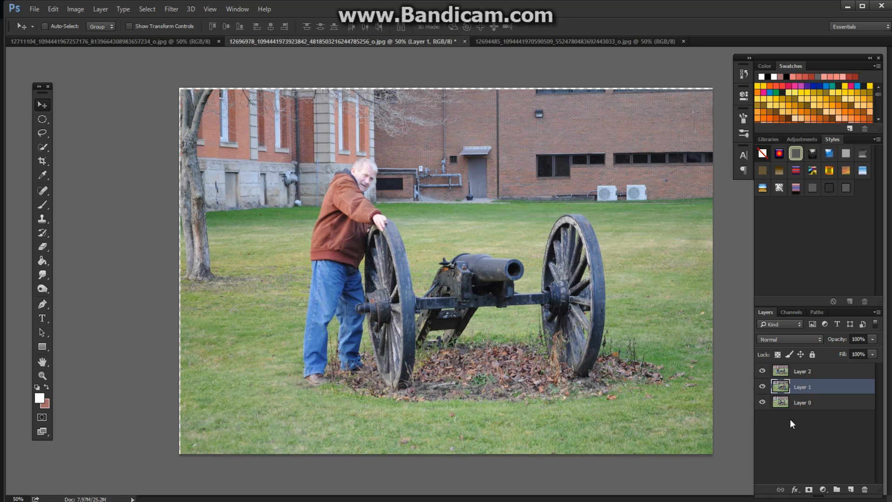
left_click(808, 490)
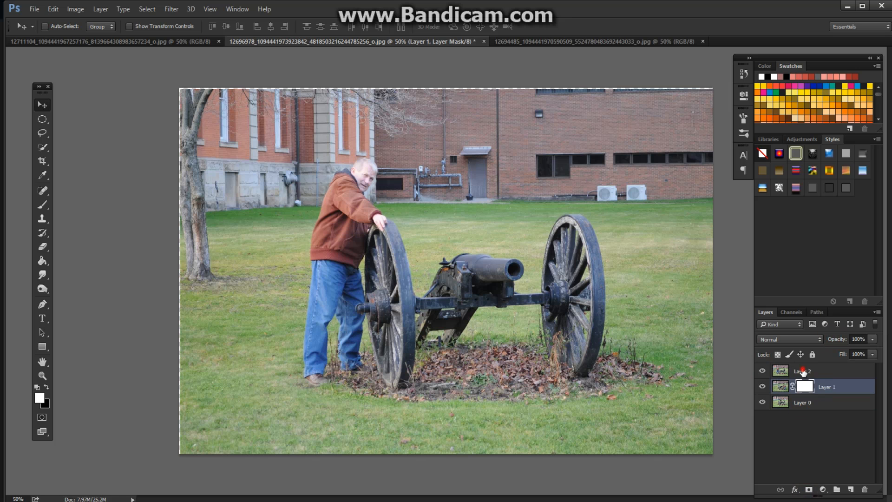
left_click(804, 372)
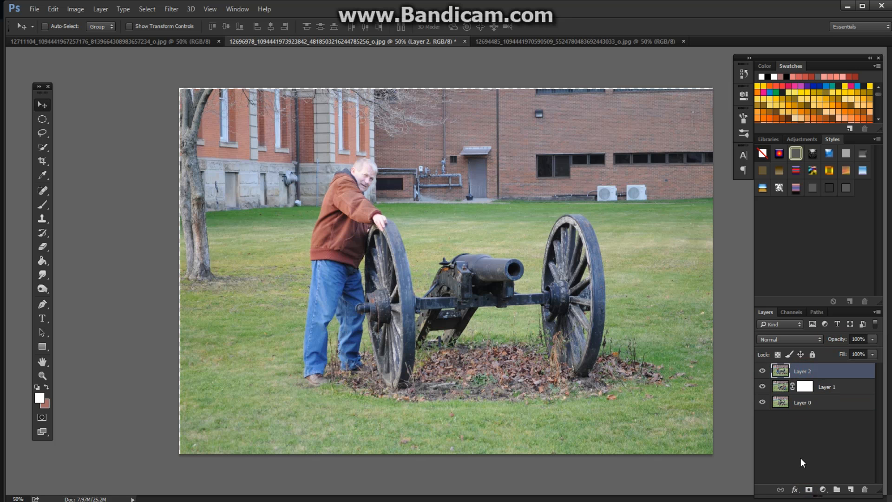
left_click(809, 490)
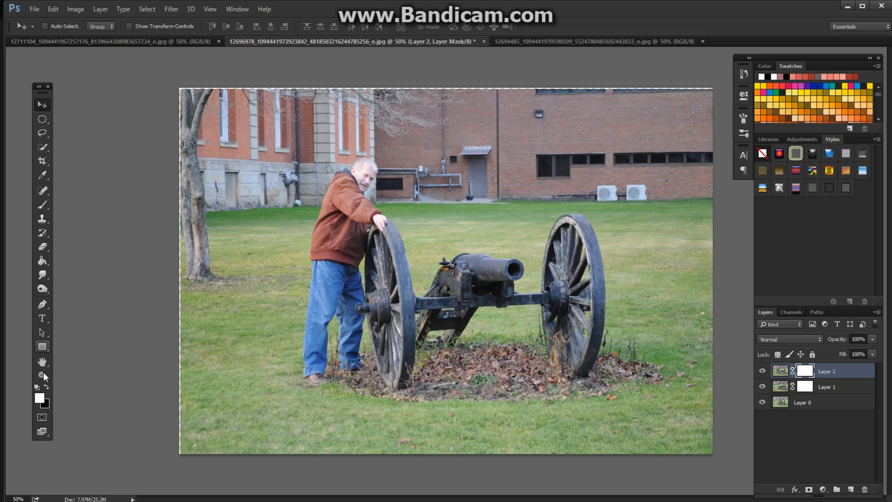
Step: Set up the Brush tool with black as the foreground colour, a size of 300 and 100% opacity
left_click(42, 191)
left_click(41, 204)
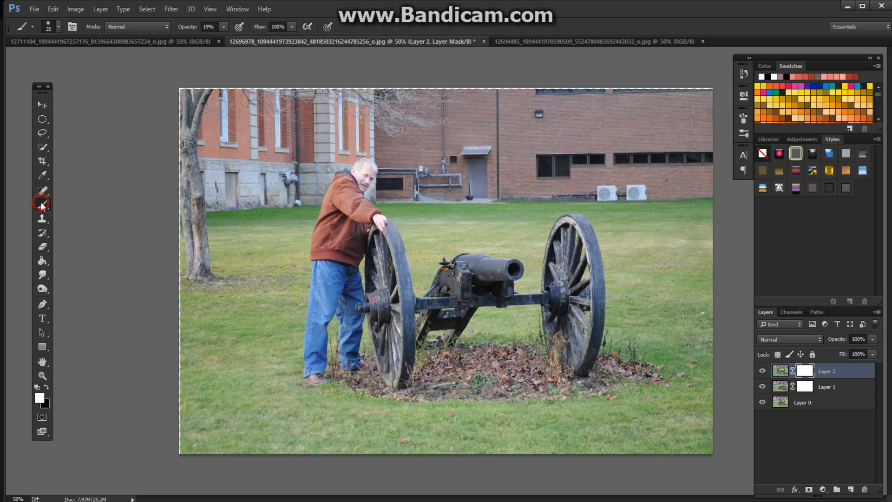
key("x")
key("bracketright")
key("bracketright")
key("bracketright")
key("bracketright")
key("bracketright")
key("bracketright")
key("bracketright")
key("bracketright")
key("bracketright")
left_click_drag(184, 27, 295, 42)
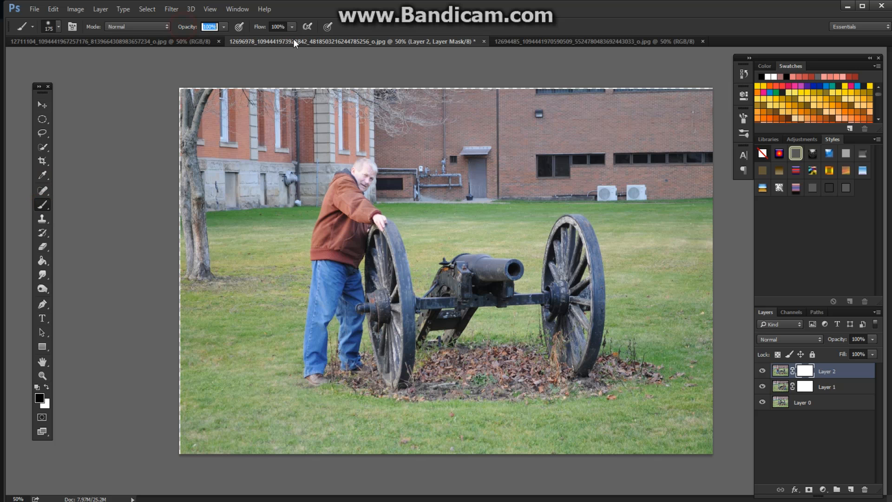
key("bracketright")
key("bracketright")
key("bracketright")
Step: Paint black on Layer 2's mask around the right wheel to reveal the man bending at the cannon's muzzle
left_click(763, 371)
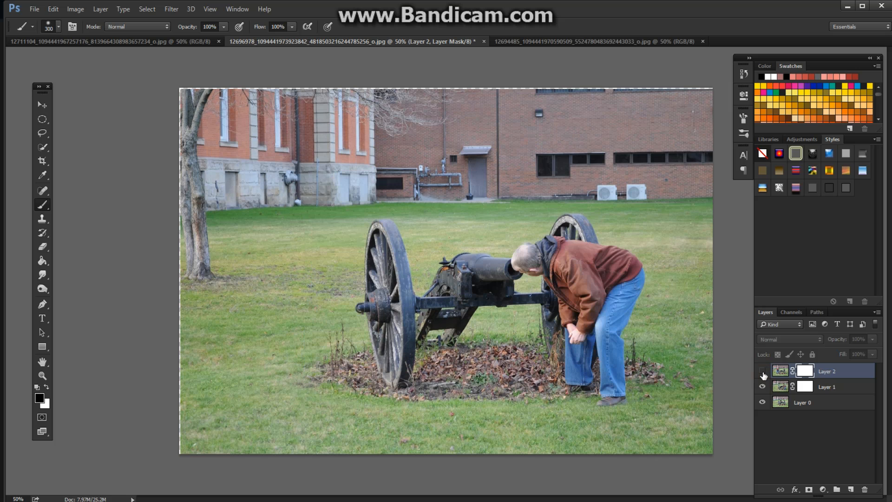
left_click(762, 372)
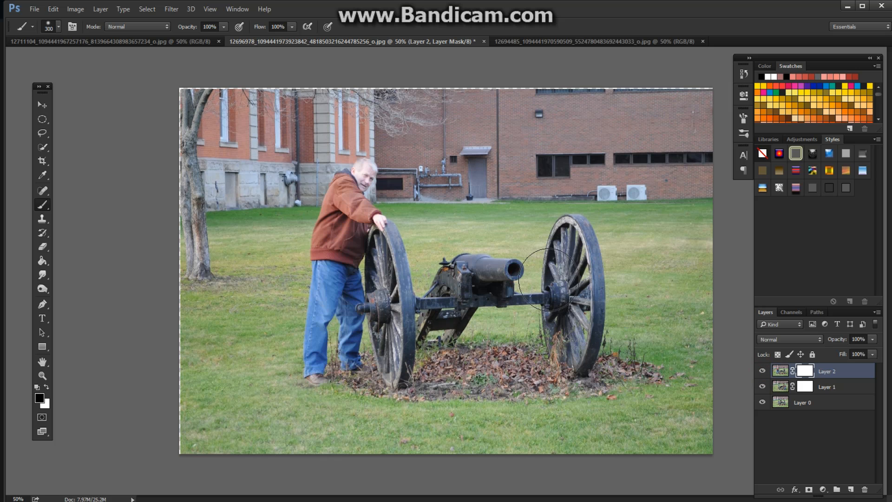
mouse_move(564, 276)
left_mouse_down()
mouse_move(541, 274)
mouse_move(570, 293)
left_mouse_up()
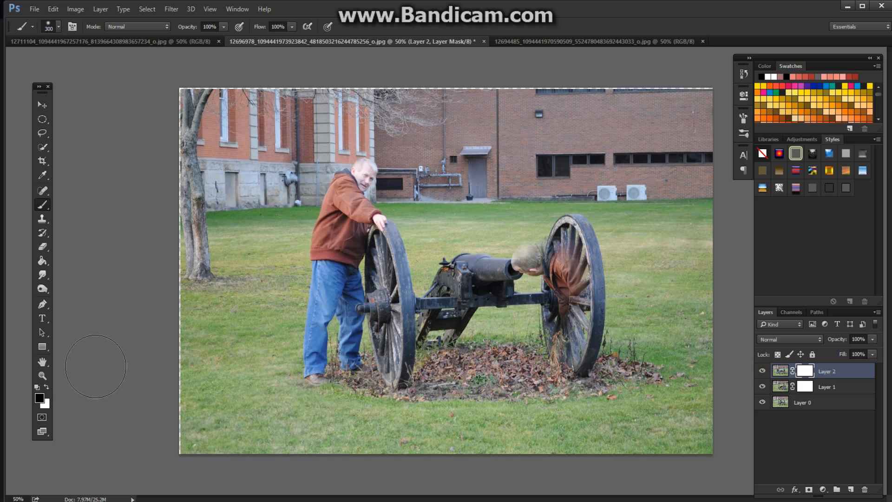
left_click(47, 386)
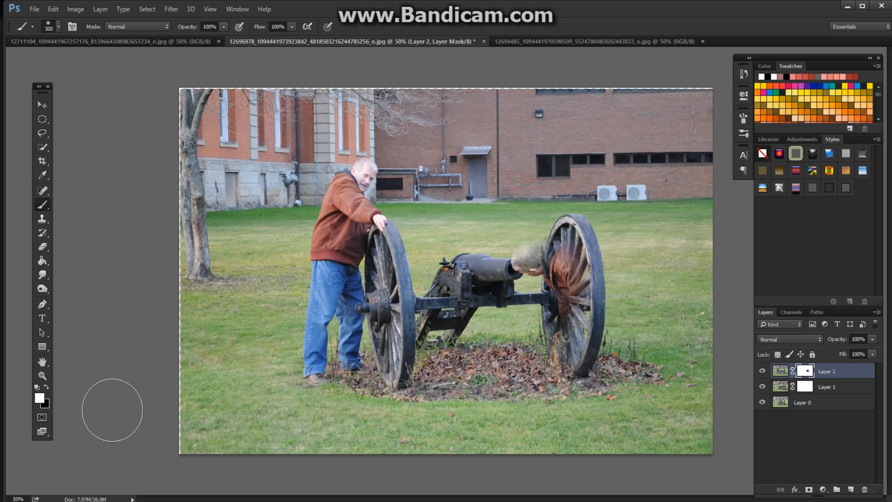
left_click(49, 388)
mouse_move(518, 257)
left_mouse_down()
mouse_move(580, 258)
mouse_move(612, 298)
mouse_move(618, 276)
mouse_move(632, 282)
mouse_move(608, 356)
mouse_move(614, 395)
mouse_move(582, 382)
mouse_move(585, 315)
mouse_move(581, 338)
mouse_move(573, 324)
mouse_move(576, 349)
left_mouse_up()
left_click(576, 318)
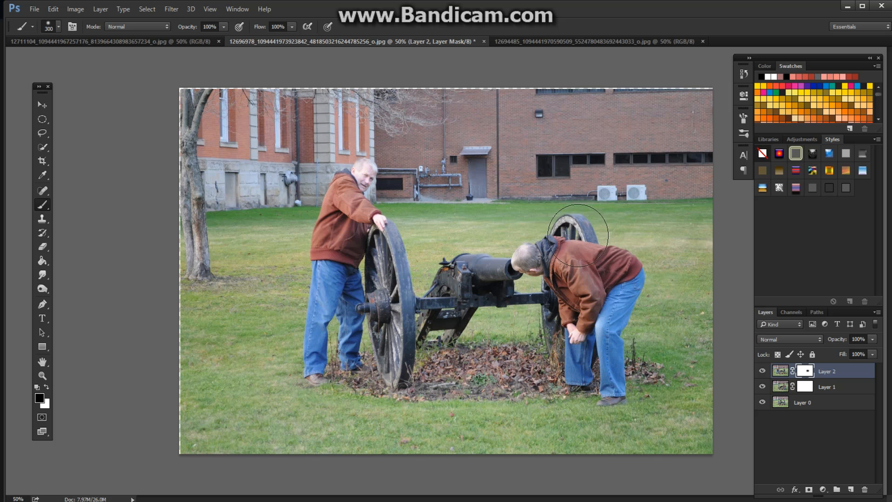
mouse_move(626, 370)
left_mouse_down()
mouse_move(627, 406)
mouse_move(694, 392)
left_mouse_up()
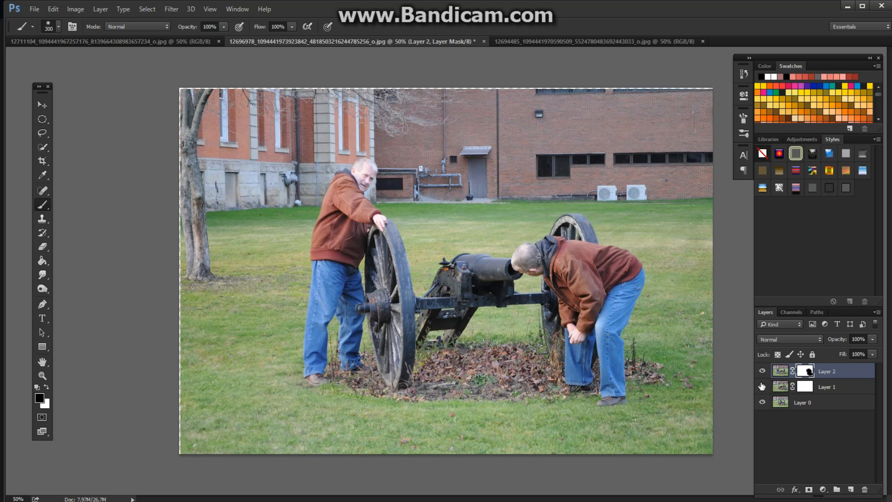
Step: Toggle the visibility of Layer 2 and Layer 1 to compare the photos, leaving both layers shown
left_click(761, 371)
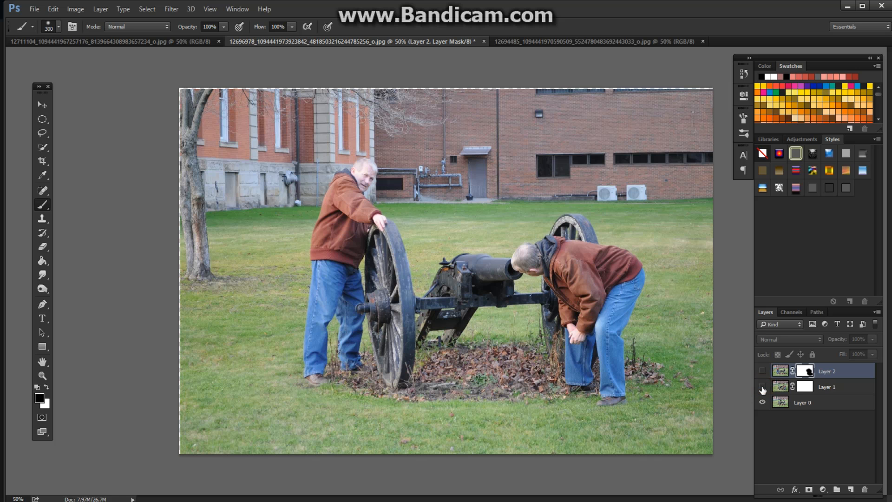
left_click(762, 388)
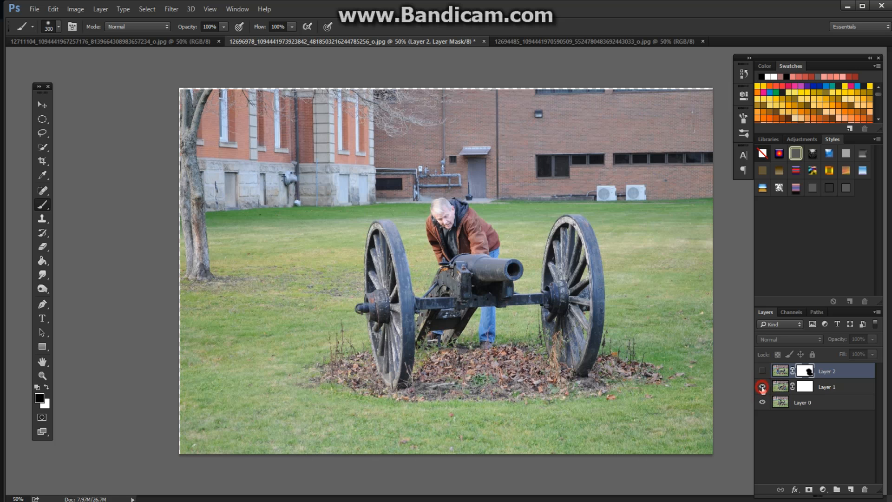
left_click(762, 388)
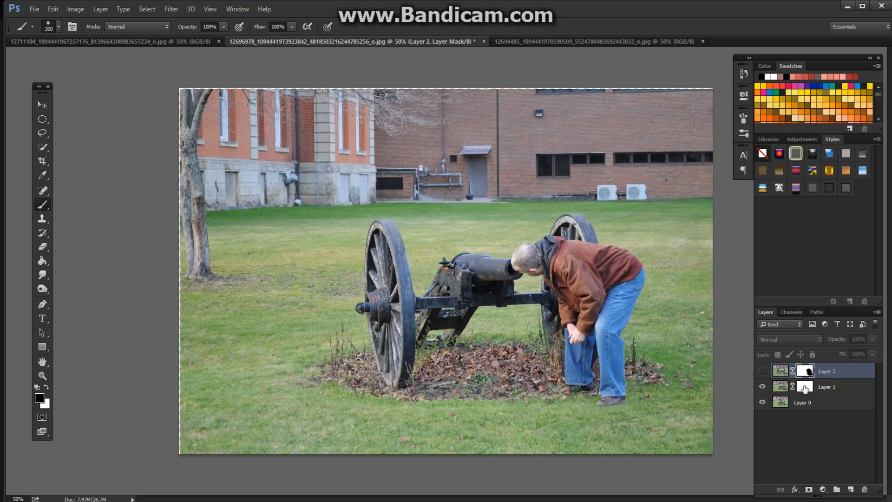
left_click(806, 386)
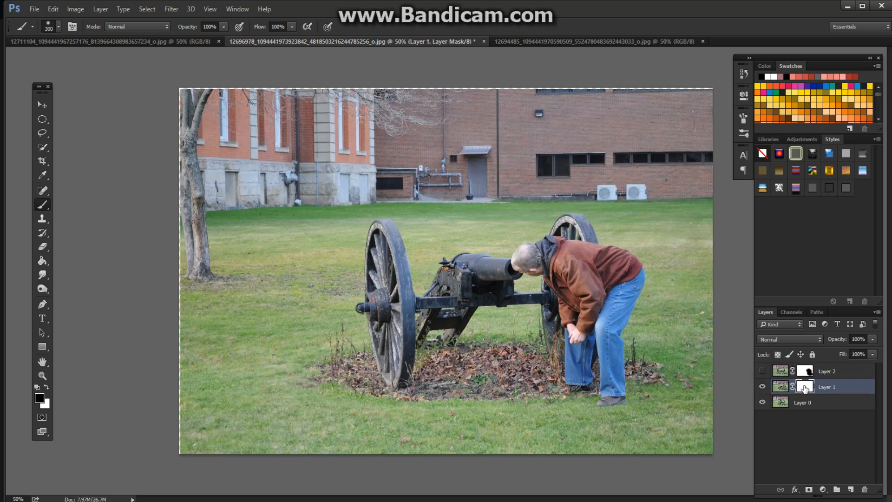
left_click(762, 370)
Step: Merge Layer 2 down into Layer 1 with the masks applied, and add a new white layer mask to the merged layer
left_click(781, 372)
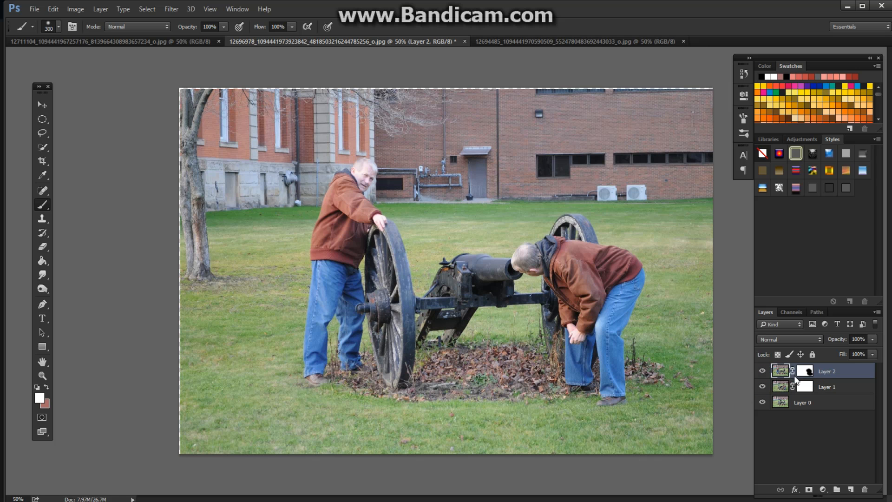
key("ctrl+e")
left_click(416, 209)
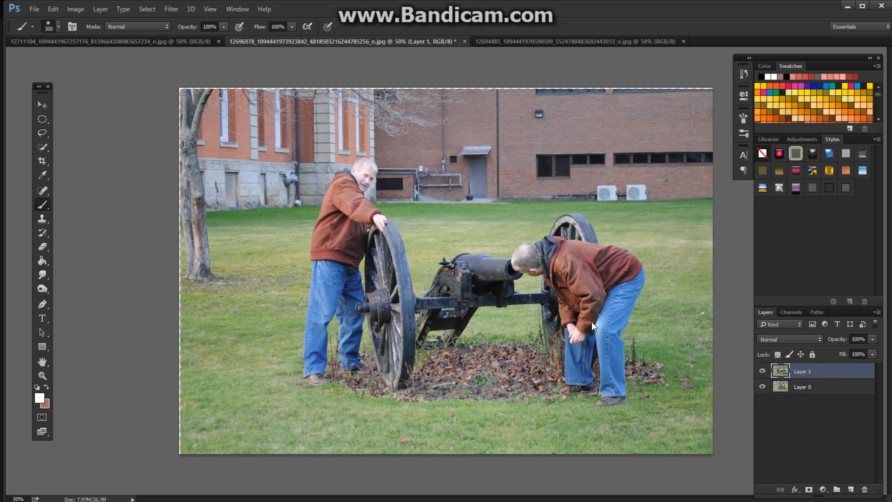
left_click(808, 492)
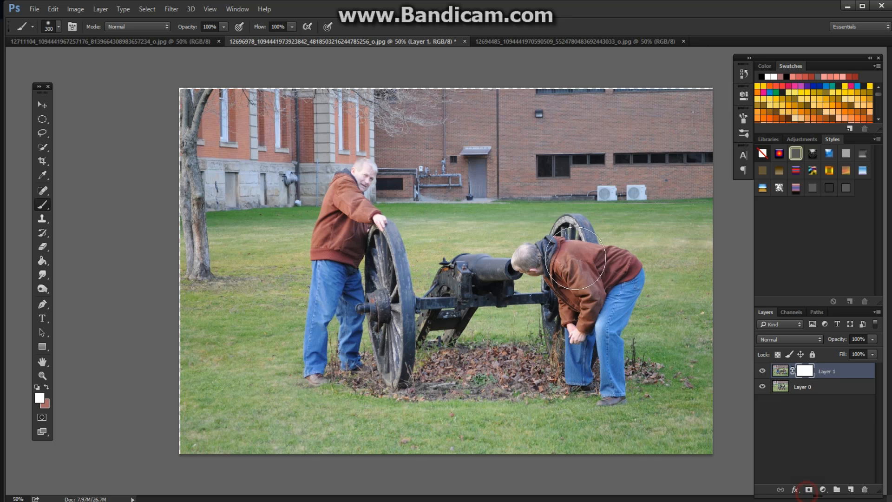
left_click(808, 372)
Step: Paint black on Layer 1's mask behind the cannon barrel to reveal the man leaning there, touching up the mask around his legs
mouse_move(468, 218)
left_mouse_down()
mouse_move(462, 262)
mouse_move(445, 217)
mouse_move(466, 232)
mouse_move(445, 212)
mouse_move(478, 252)
mouse_move(463, 314)
mouse_move(488, 339)
mouse_move(472, 356)
mouse_move(480, 339)
mouse_move(511, 370)
mouse_move(449, 367)
mouse_move(455, 323)
mouse_move(444, 297)
mouse_move(450, 274)
mouse_move(440, 226)
mouse_move(458, 212)
mouse_move(449, 218)
mouse_move(474, 236)
mouse_move(476, 301)
mouse_move(474, 276)
mouse_move(502, 267)
mouse_move(483, 280)
mouse_move(484, 290)
mouse_move(540, 280)
mouse_move(534, 262)
mouse_move(520, 276)
left_mouse_up()
key("x")
key("x")
key("x")
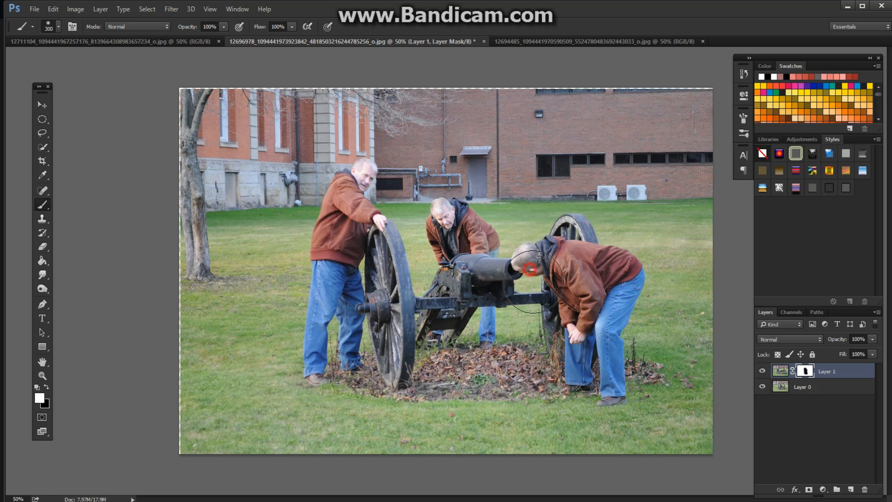
mouse_move(492, 321)
left_mouse_down()
mouse_move(472, 254)
mouse_move(464, 281)
mouse_move(483, 326)
mouse_move(474, 358)
left_mouse_up()
key("x")
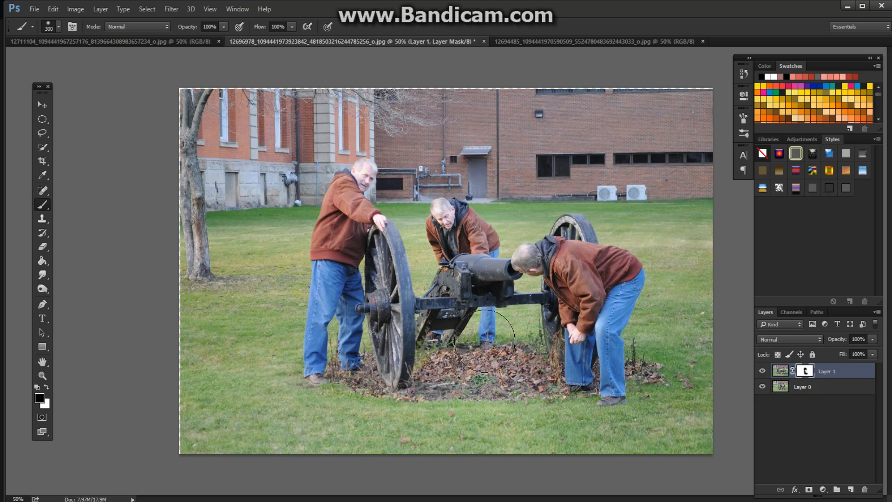
Step: Reduce the brush size to 90 and paint white on Layer 1's mask around the muzzle and the bending man's head
key("bracketleft")
key("bracketleft")
key("bracketleft")
key("bracketleft")
key("bracketleft")
key("bracketleft")
key("bracketleft")
key("x")
mouse_move(536, 276)
left_mouse_down()
mouse_move(514, 270)
mouse_move(524, 254)
left_mouse_up()
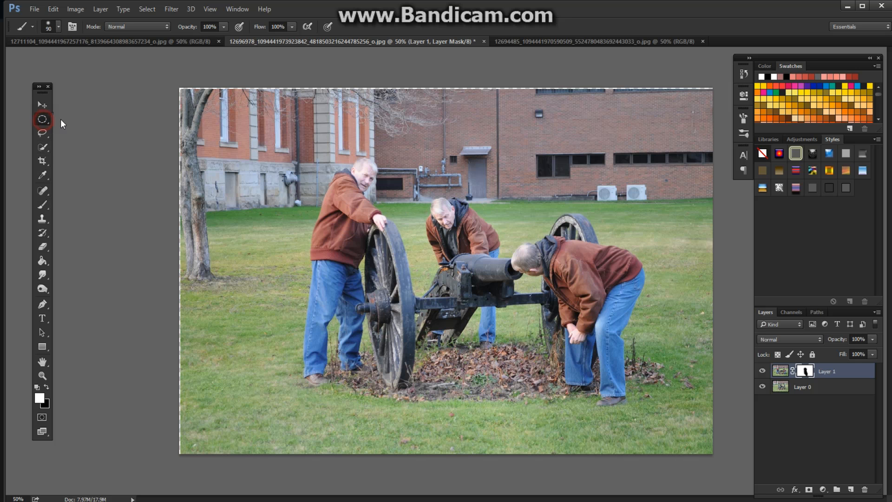
Step: Crop the image to a rectangular marquee selection drawn just inside the photo's edges, and clear the selection
right_click(43, 119)
left_click(88, 119)
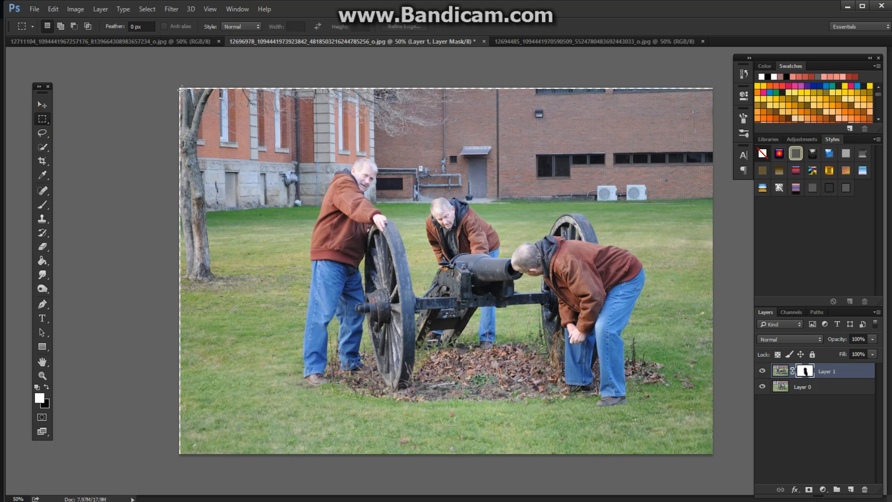
left_click_drag(182, 89, 710, 451)
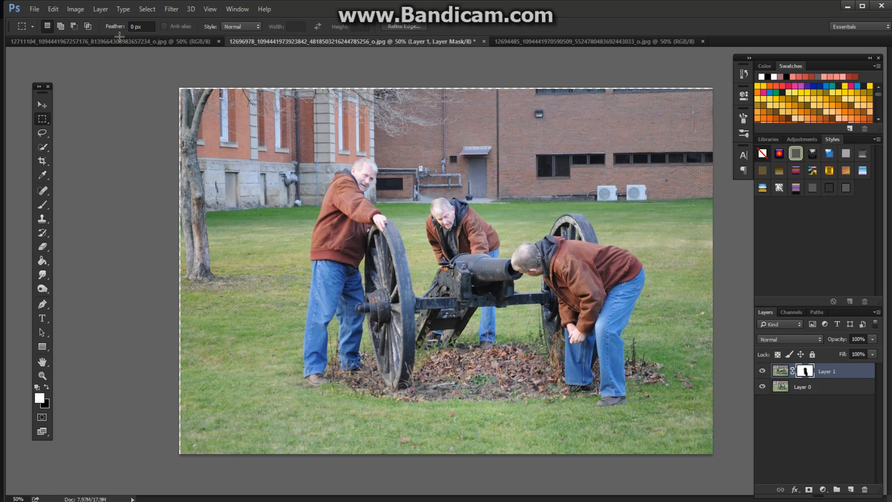
left_click(72, 9)
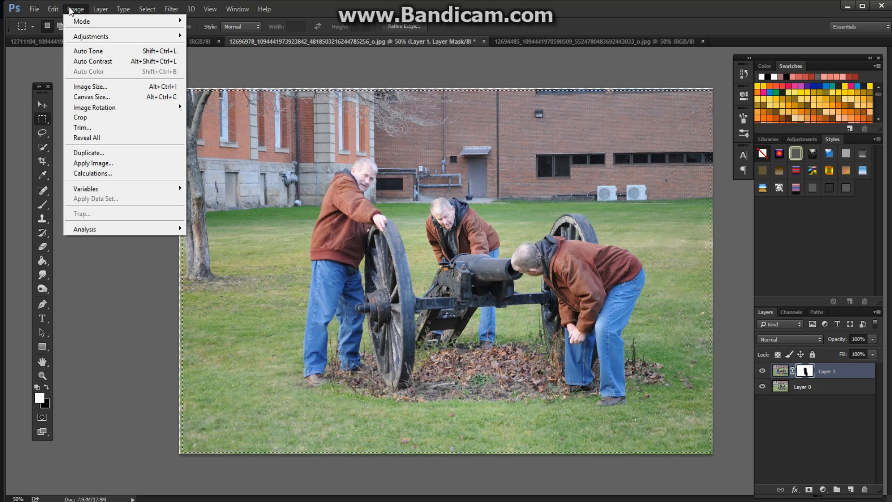
left_click(90, 116)
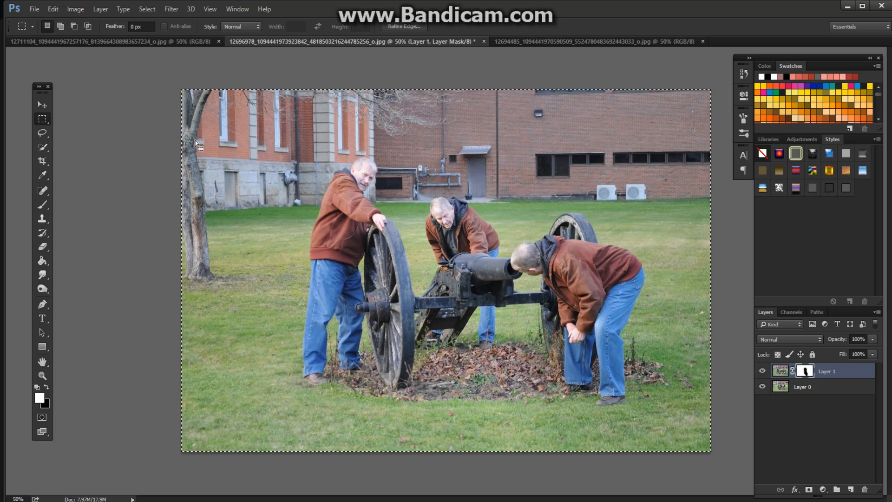
key("ctrl+d")
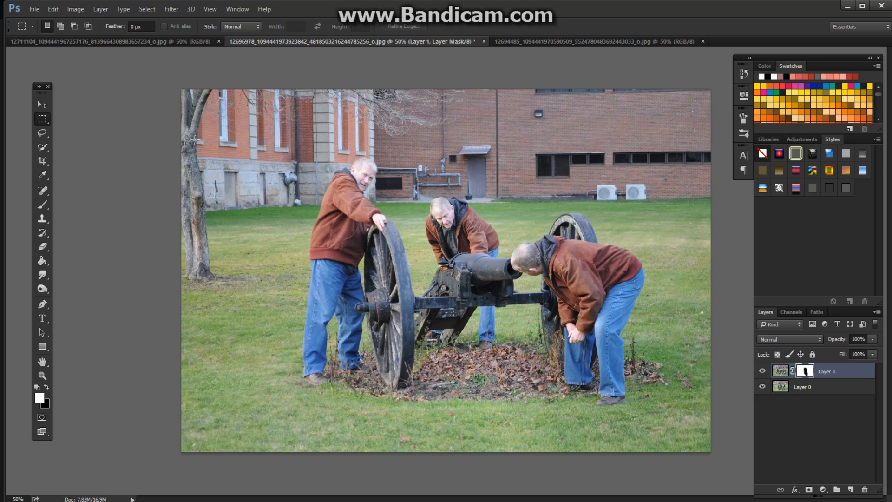